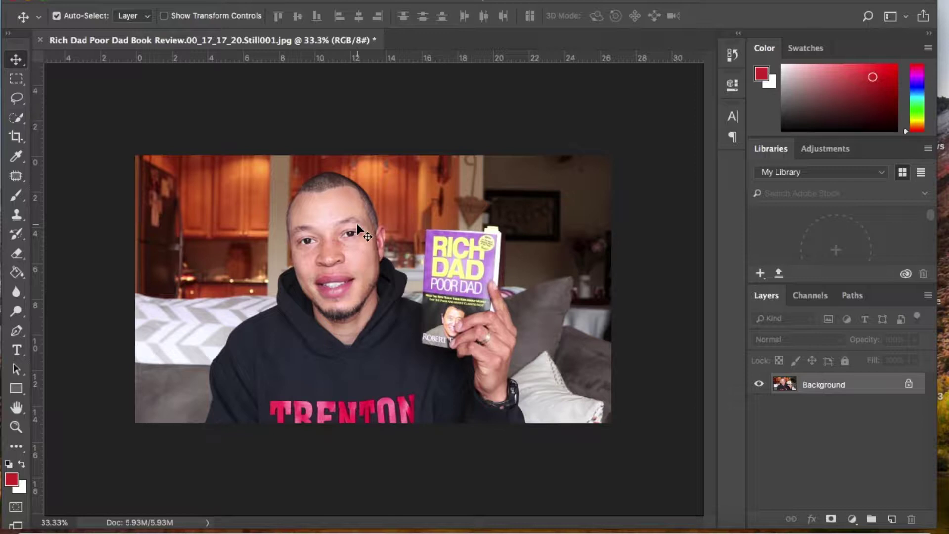
pyautogui.press('t')
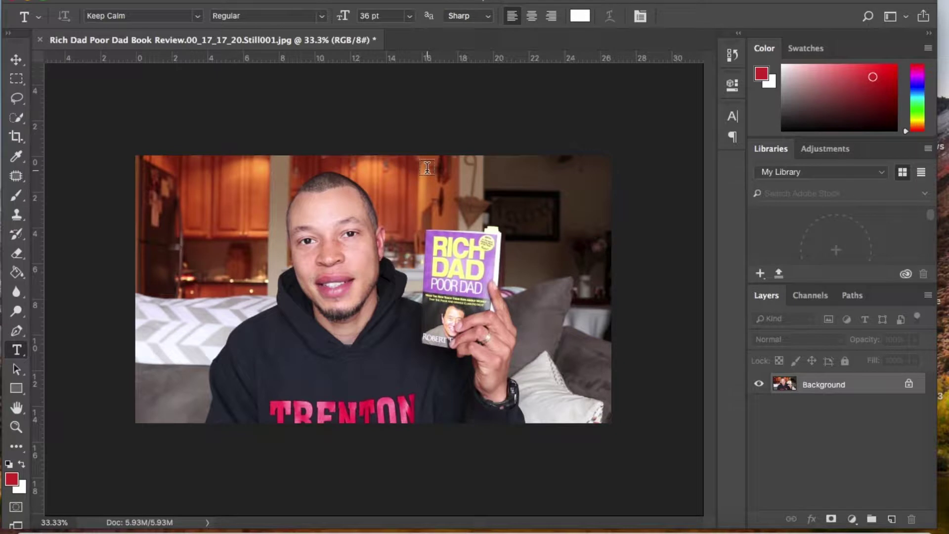
pyautogui.press('v')
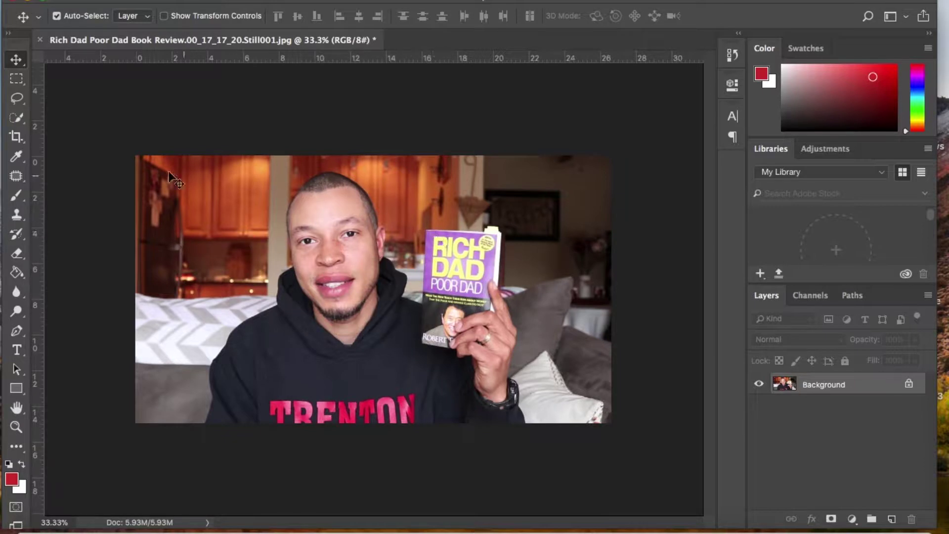
# - Select the man's head and hoodie, including the TRENTON lettering, with the Quick Selection tool at brush size 35
pyautogui.click(23, 122)
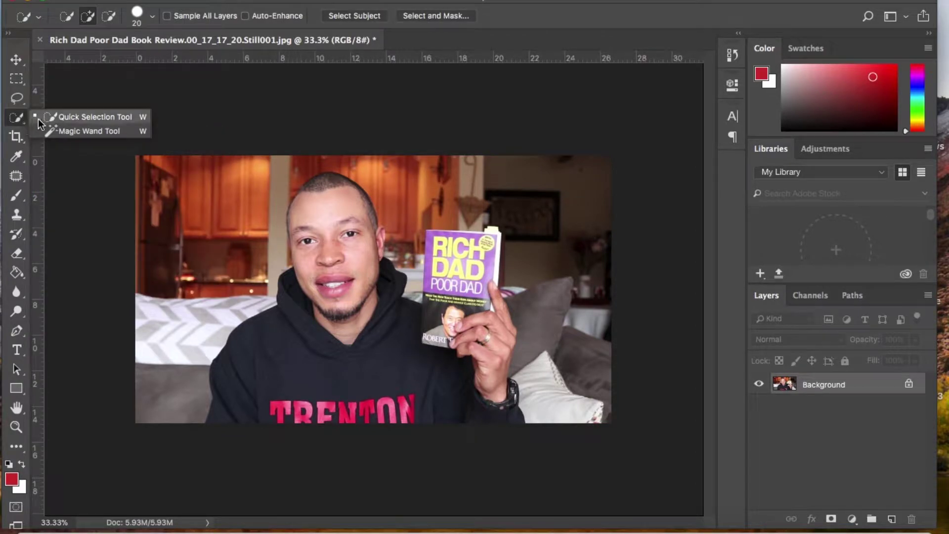
pyautogui.click(67, 119)
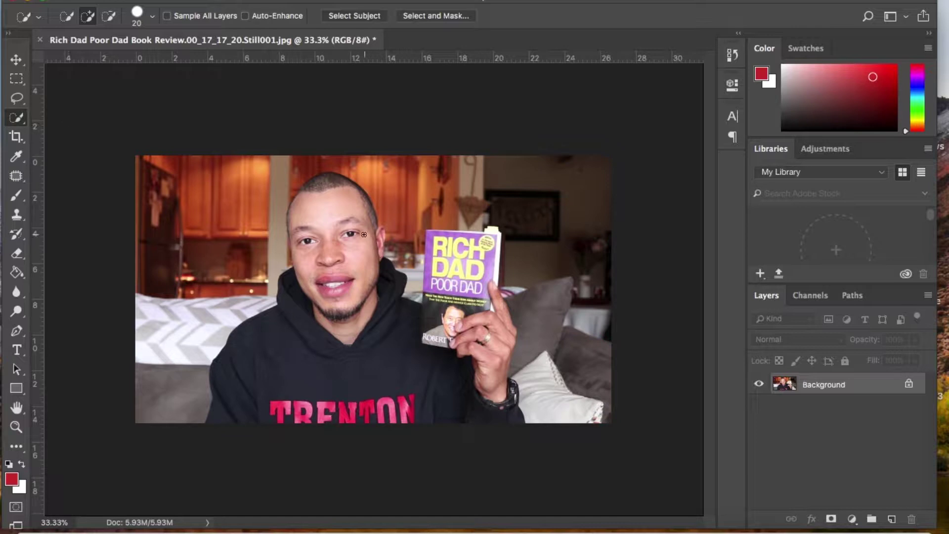
pyautogui.press('[')
pyautogui.moveTo(338, 243)
pyautogui.mouseDown()
pyautogui.moveTo(329, 284)
pyautogui.moveTo(308, 237)
pyautogui.moveTo(317, 191)
pyautogui.mouseUp()
pyautogui.moveTo(292, 338); pyautogui.dragTo(282, 364)
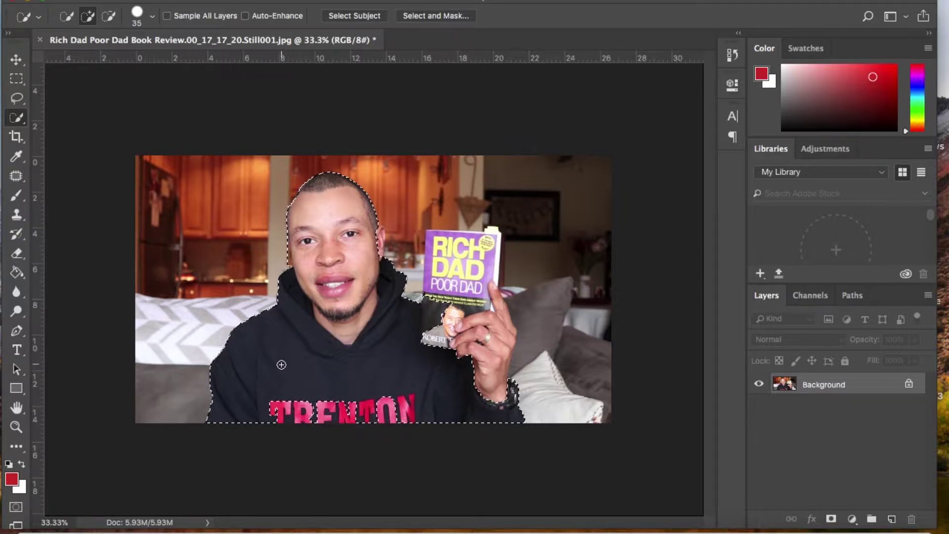
pyautogui.moveTo(274, 404)
pyautogui.mouseDown()
pyautogui.moveTo(302, 409)
pyautogui.moveTo(403, 405)
pyautogui.mouseUp()
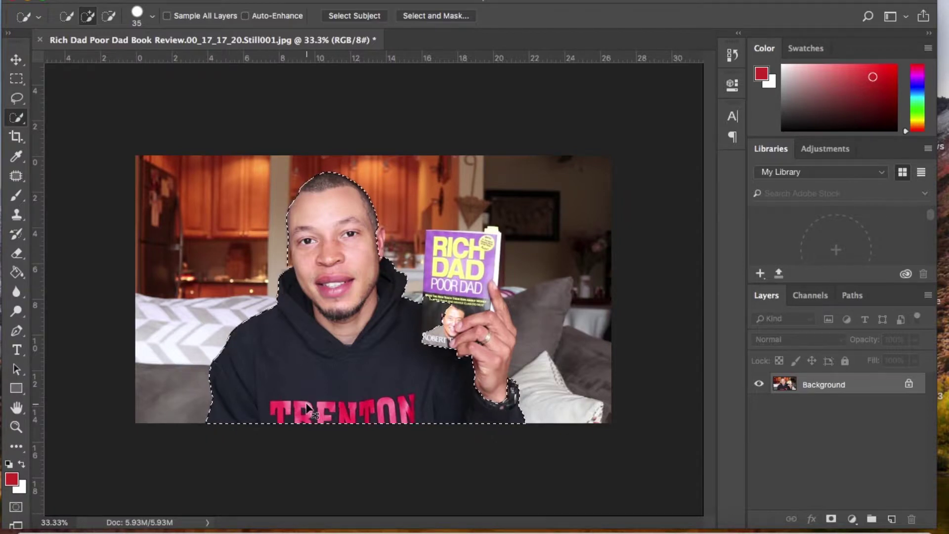
# - Extend the selection over the raised hand, the wristwatch and the whole book with its cover
pyautogui.press('super+plus')
pyautogui.press('super+plus')
pyautogui.scroll(-4, 331, 420)
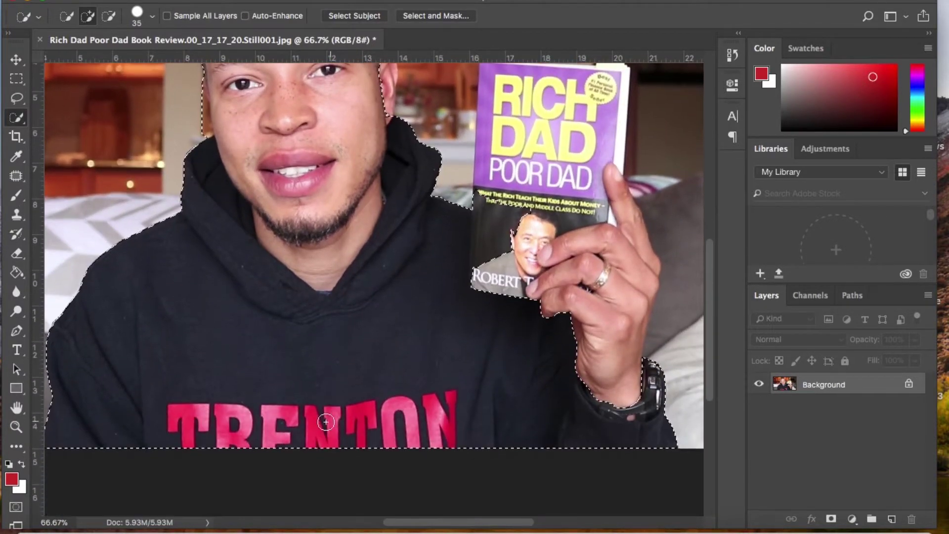
pyautogui.moveTo(562, 414)
pyautogui.mouseDown()
pyautogui.moveTo(601, 411)
pyautogui.moveTo(618, 389)
pyautogui.moveTo(628, 273)
pyautogui.mouseUp()
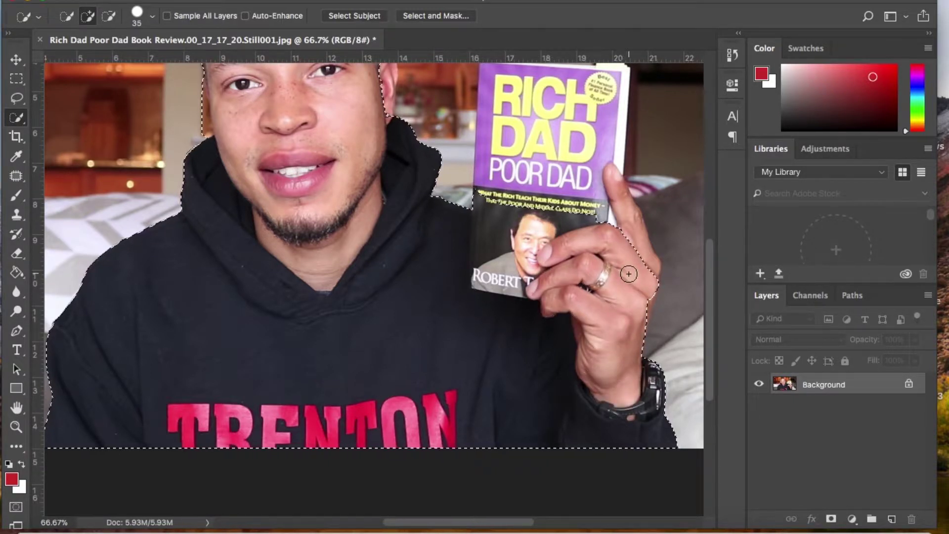
pyautogui.press('super+minus')
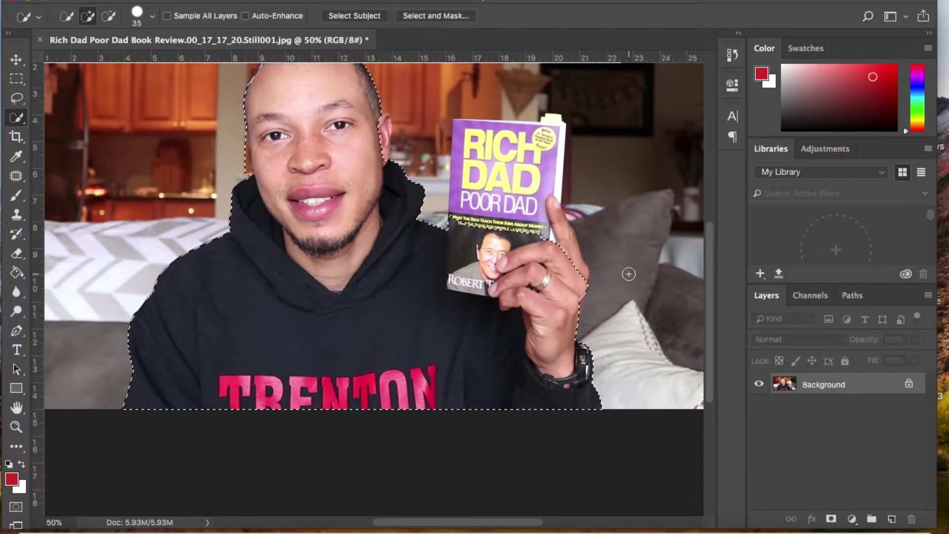
pyautogui.scroll(3, 568, 307)
pyautogui.moveTo(548, 312)
pyautogui.mouseDown()
pyautogui.moveTo(536, 282)
pyautogui.moveTo(523, 222)
pyautogui.mouseUp()
pyautogui.moveTo(507, 188); pyautogui.dragTo(488, 189)
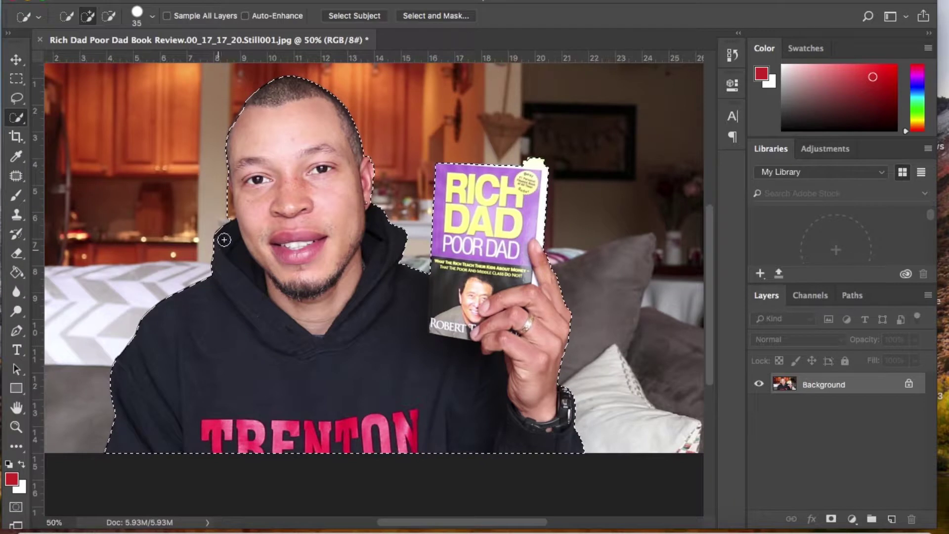
# - Subtract the sliver of background between the man's cheek and hood from the selection
pyautogui.hotkey('ctrl', '-')
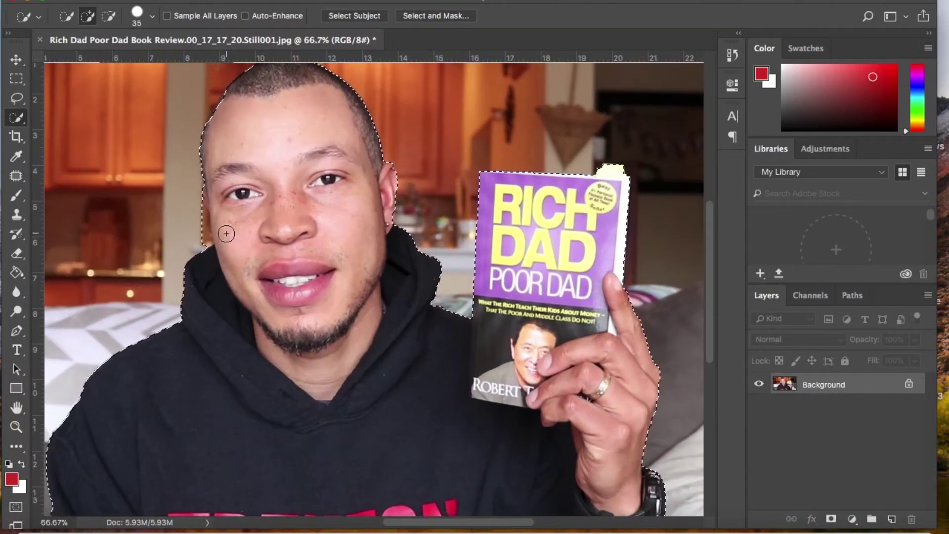
pyautogui.hotkey('ctrl', '+')
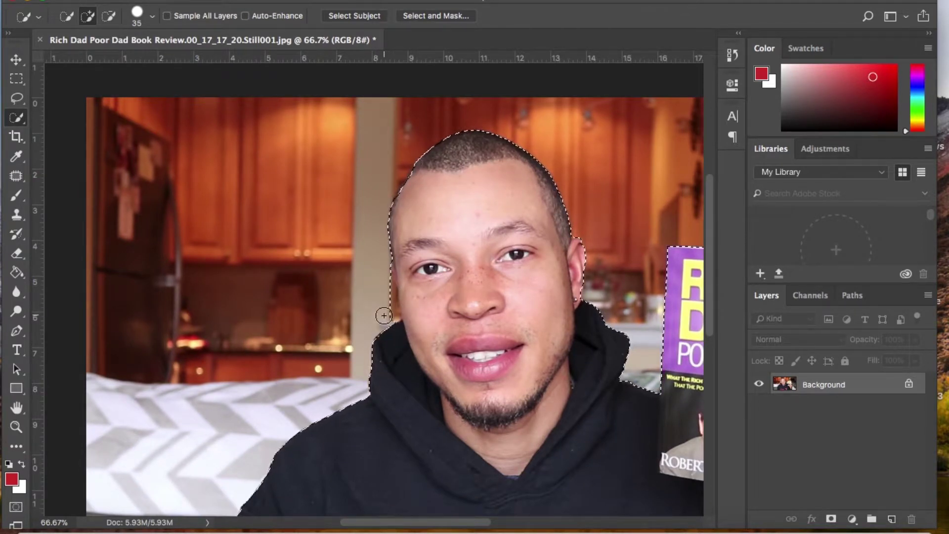
pyautogui.press('alt')
pyautogui.moveTo(384, 315); pyautogui.dragTo(386, 270)
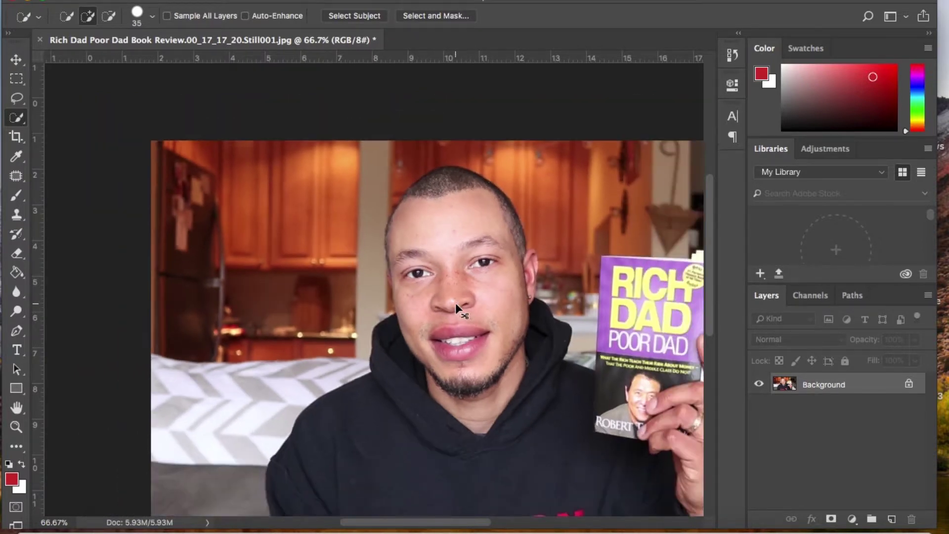
pyautogui.hotkey('ctrl', '-')
pyautogui.hotkey('ctrl', '-')
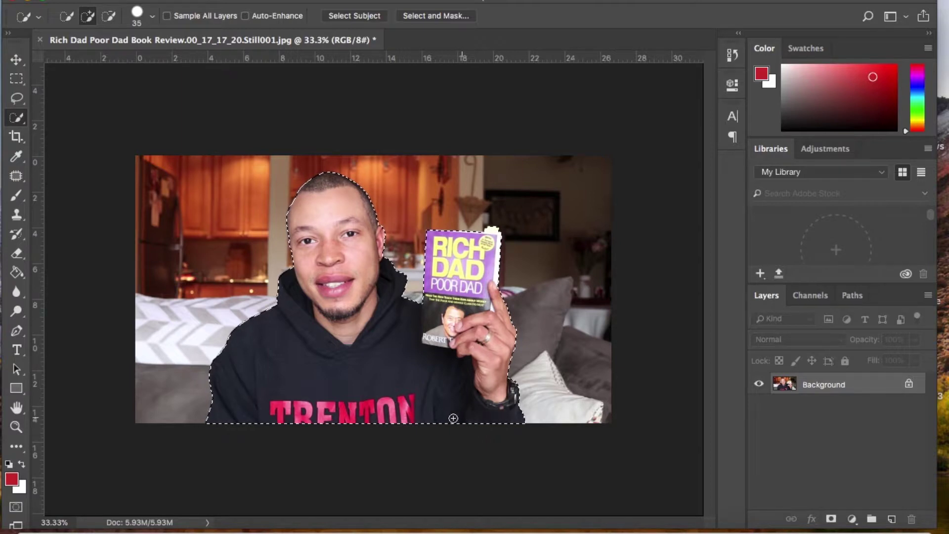
# - Open the selection in Select and Mask and set the preview transparency to 24%
pyautogui.click(428, 16)
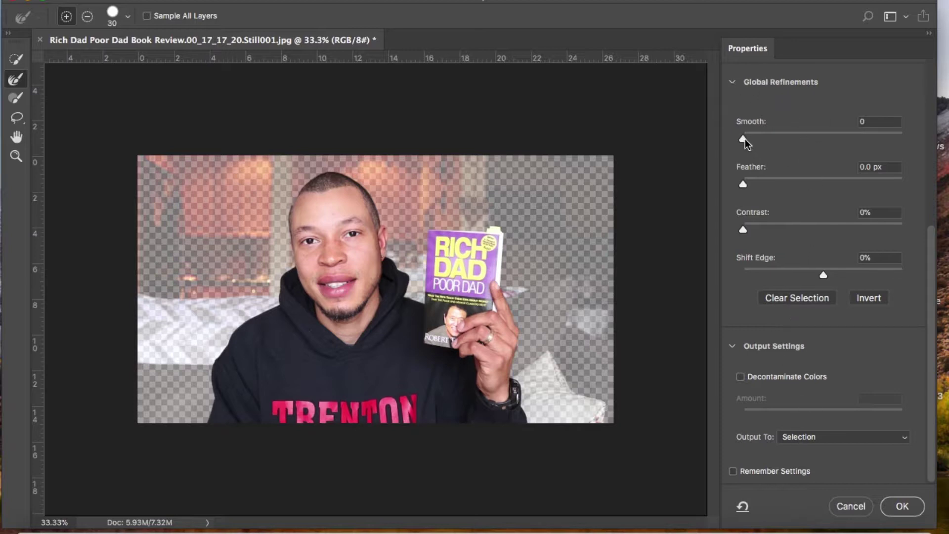
pyautogui.click(733, 82)
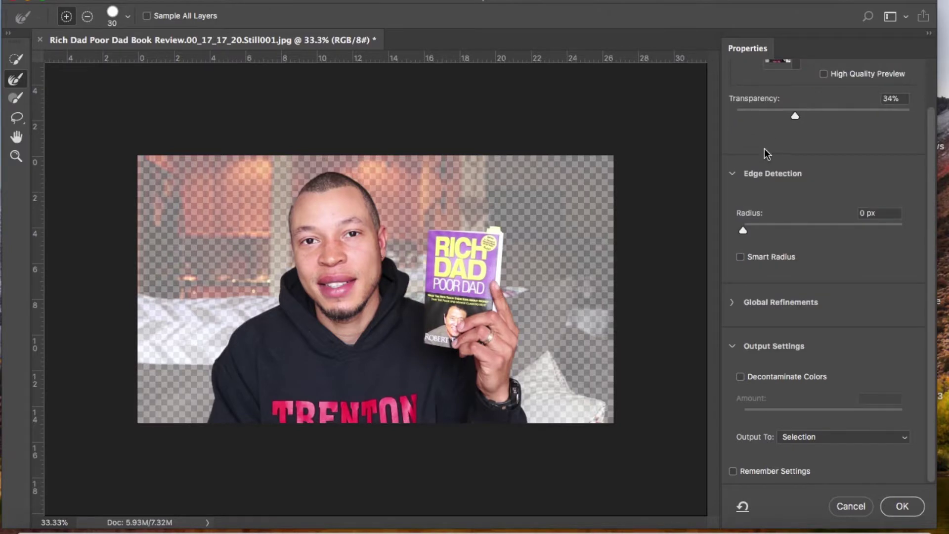
pyautogui.scroll(3, 765, 148)
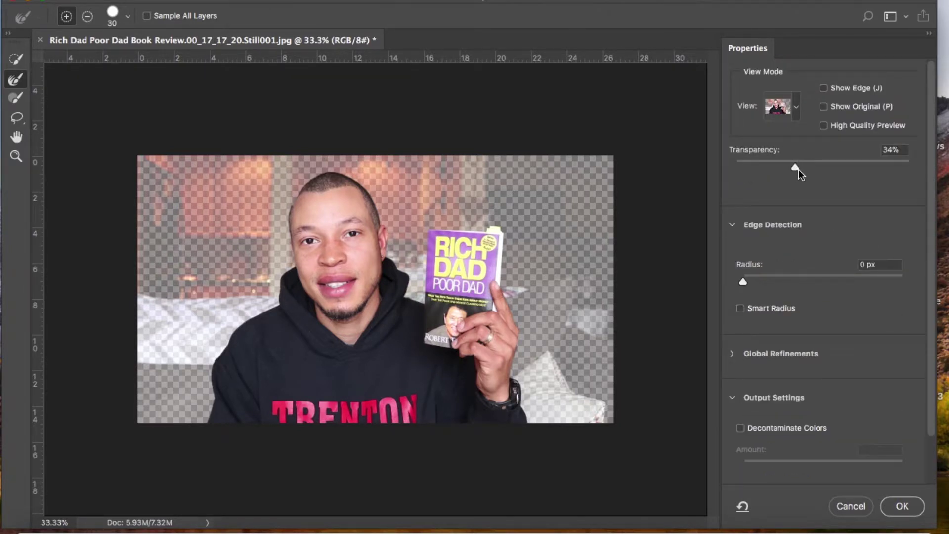
pyautogui.moveTo(795, 166)
pyautogui.mouseDown()
pyautogui.moveTo(869, 163)
pyautogui.moveTo(804, 156)
pyautogui.moveTo(861, 156)
pyautogui.moveTo(819, 156)
pyautogui.moveTo(840, 153)
pyautogui.moveTo(851, 154)
pyautogui.moveTo(813, 170)
pyautogui.moveTo(778, 170)
pyautogui.mouseUp()
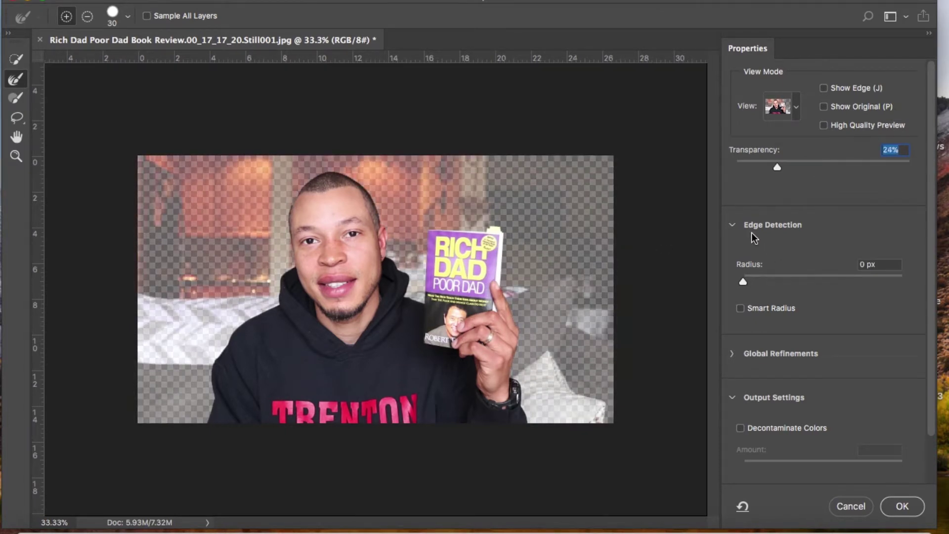
# - Enable Smart Radius for edge detection, trying a radius of 52 px and returning it to 0 px
pyautogui.click(733, 225)
pyautogui.click(732, 225)
pyautogui.press('super+plus')
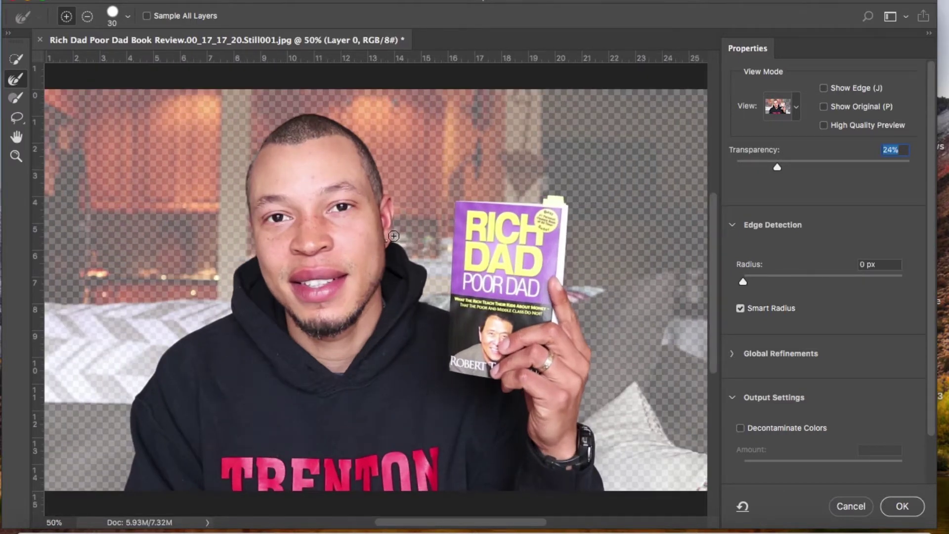
pyautogui.moveTo(742, 282); pyautogui.dragTo(844, 278)
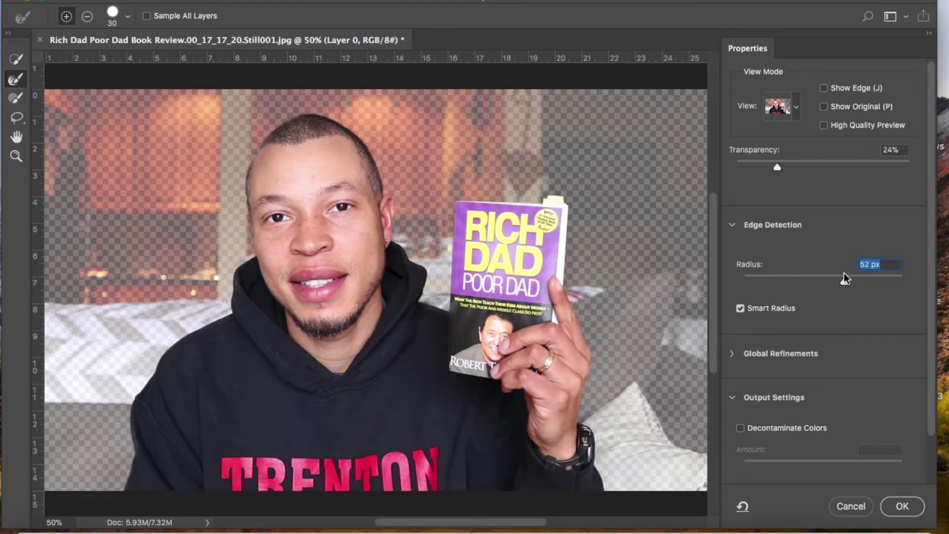
pyautogui.moveTo(845, 283); pyautogui.dragTo(713, 298)
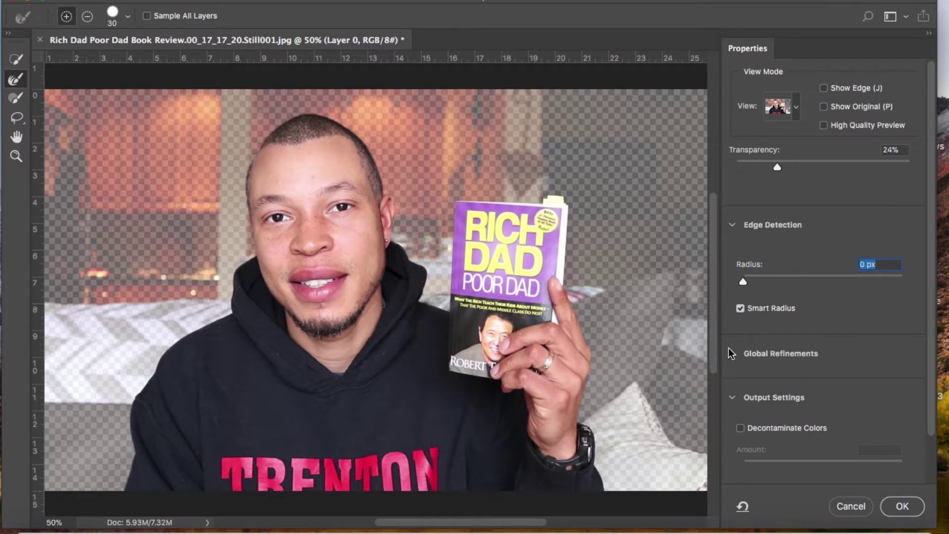
pyautogui.scroll(-3, 799, 311)
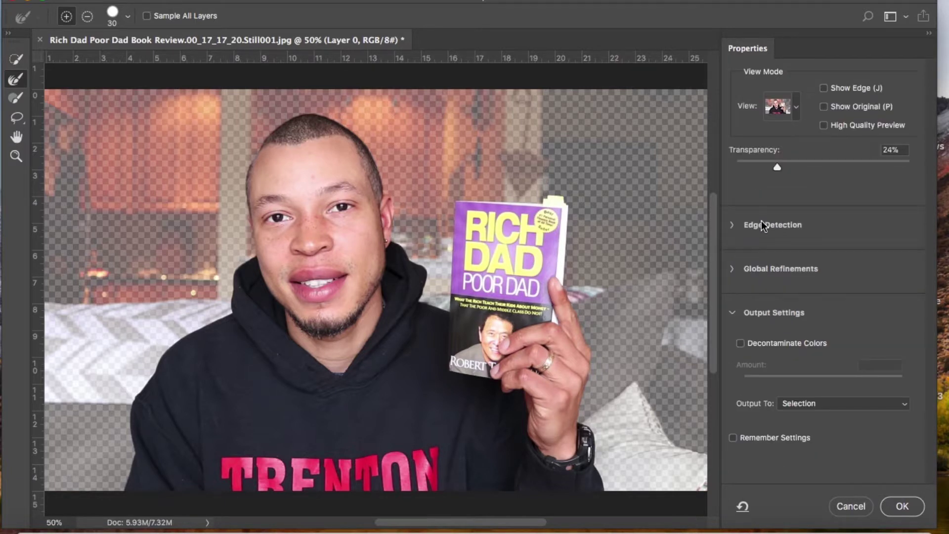
pyautogui.click(734, 225)
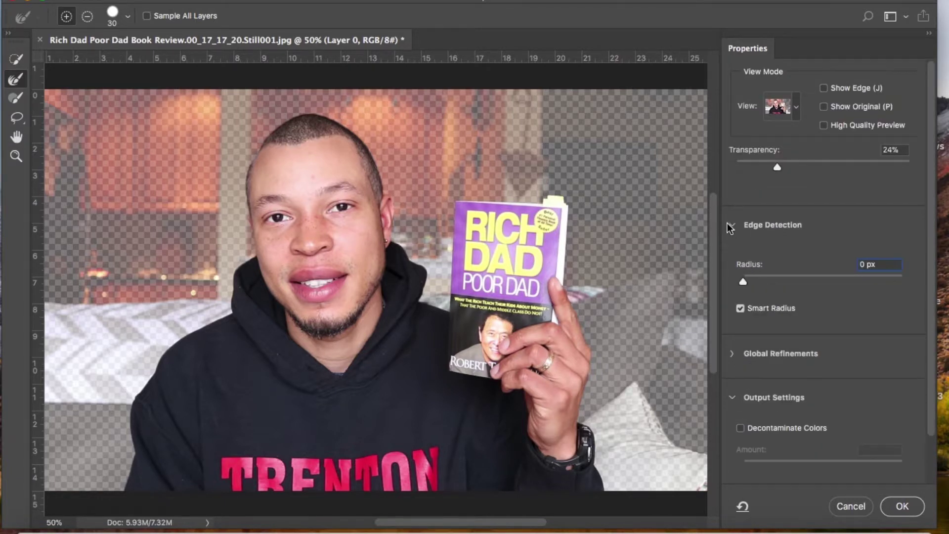
pyautogui.click(734, 224)
pyautogui.click(733, 224)
# - Try a Shift Edge of +52% in the global refinements and reset Shift Edge, Feather and Smooth to 0
pyautogui.scroll(-1, 752, 305)
pyautogui.click(734, 348)
pyautogui.scroll(-5, 783, 335)
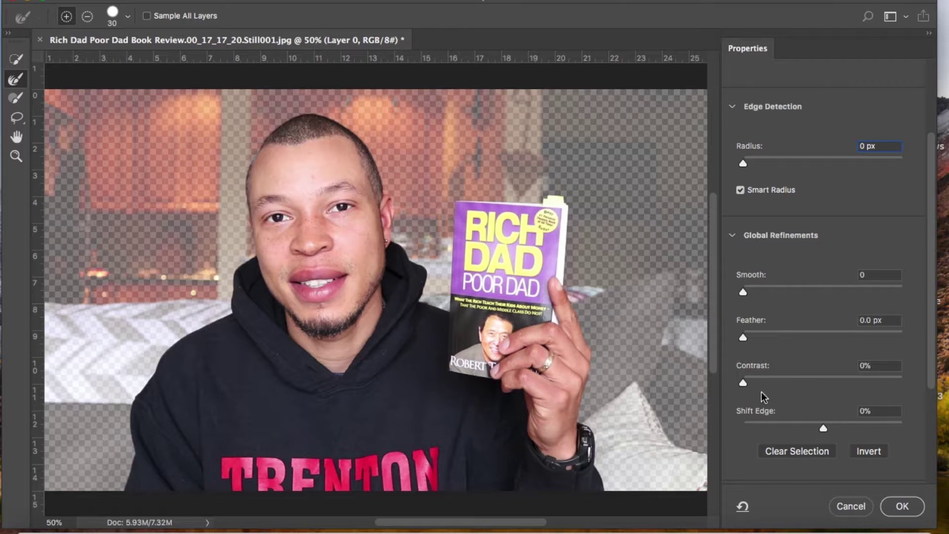
pyautogui.moveTo(824, 424); pyautogui.dragTo(865, 414)
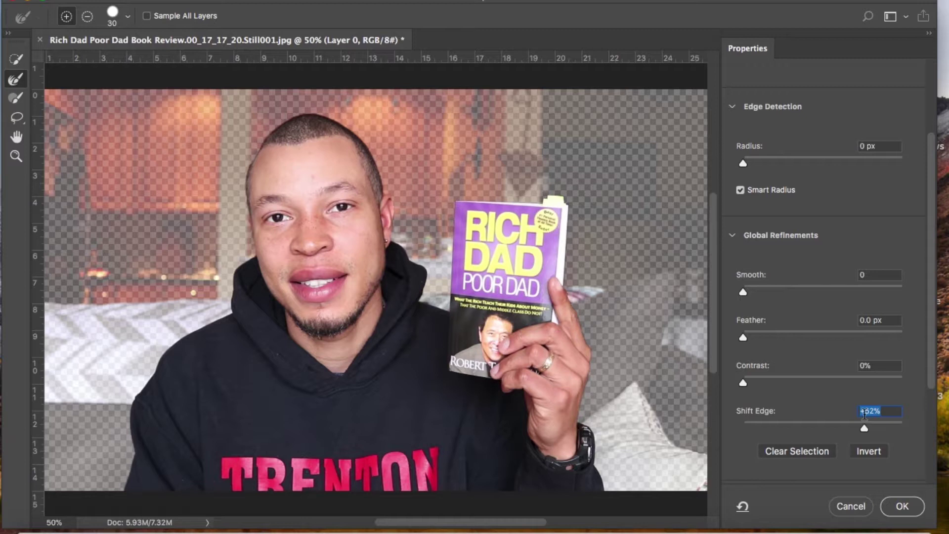
pyautogui.moveTo(864, 428); pyautogui.dragTo(823, 428)
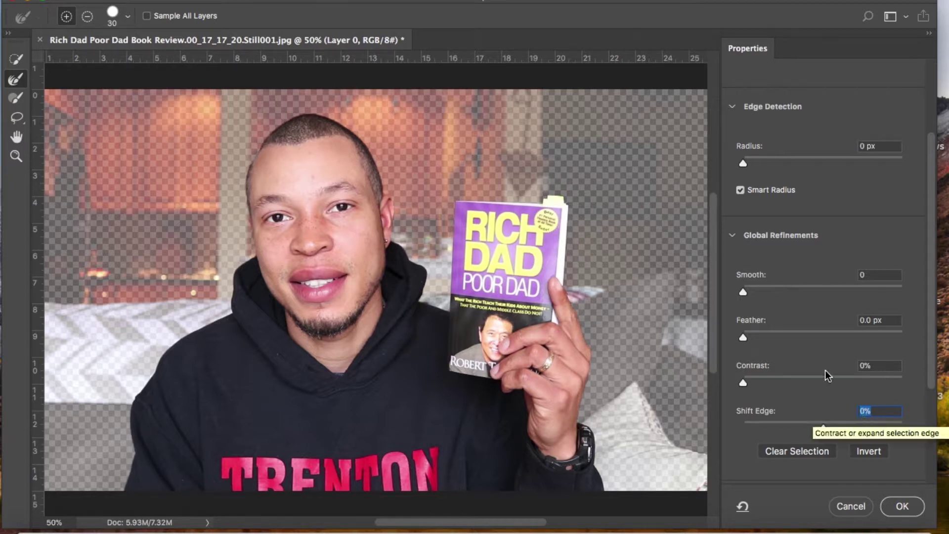
pyautogui.moveTo(743, 338); pyautogui.dragTo(705, 336)
pyautogui.moveTo(743, 291)
pyautogui.mouseDown()
pyautogui.moveTo(831, 284)
pyautogui.moveTo(731, 297)
pyautogui.mouseUp()
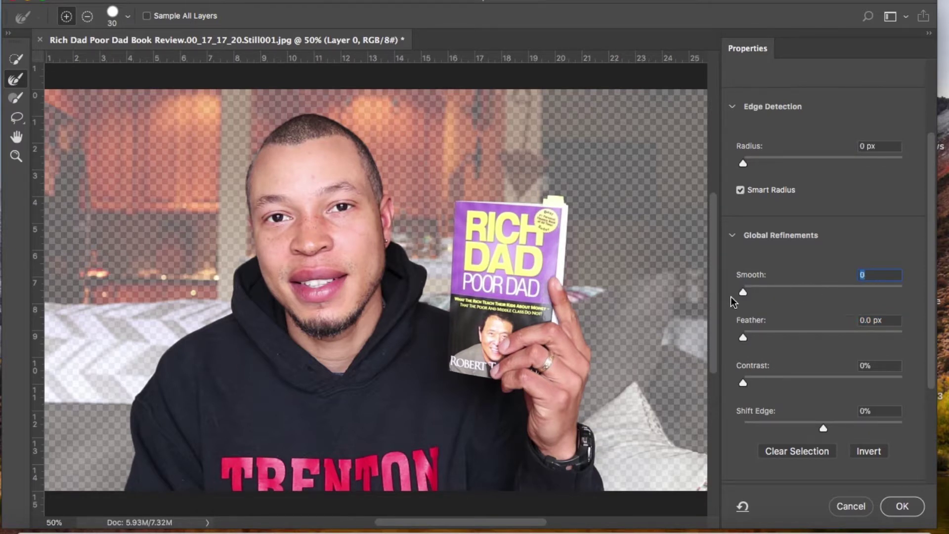
pyautogui.click(732, 236)
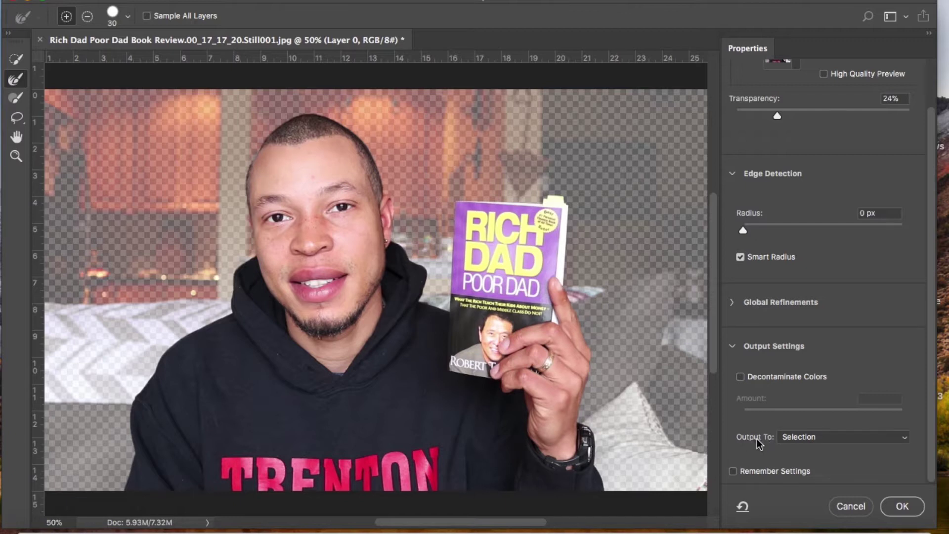
# - Output the refined selection to a new layer and apply it
pyautogui.click(804, 438)
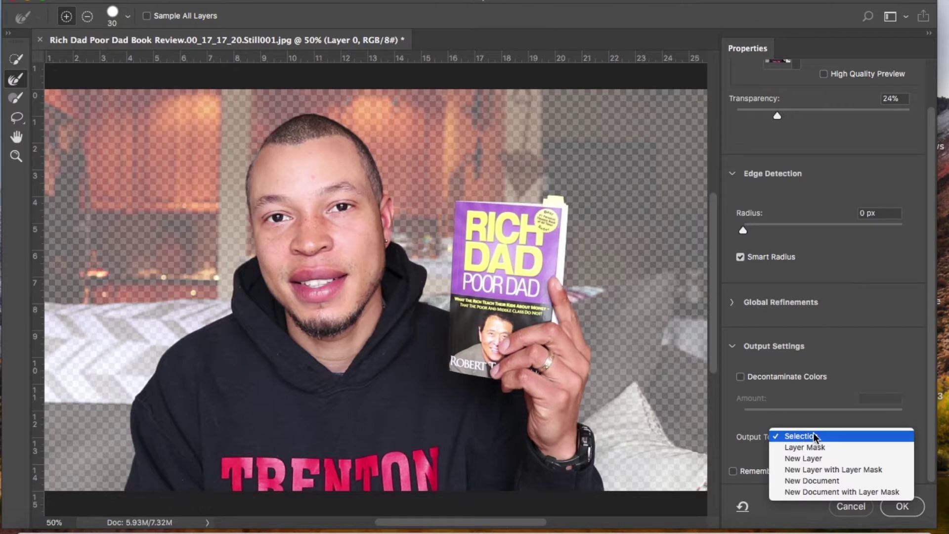
pyautogui.click(871, 459)
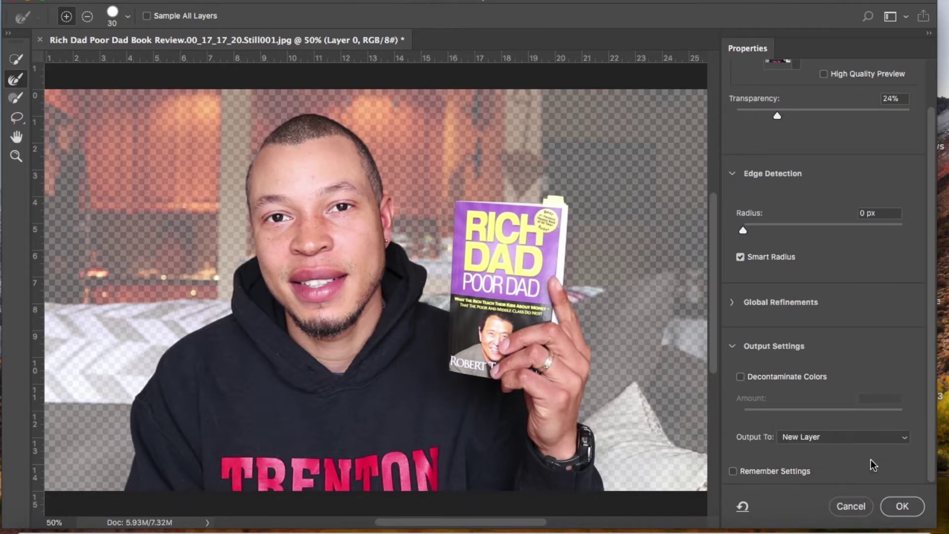
pyautogui.click(892, 499)
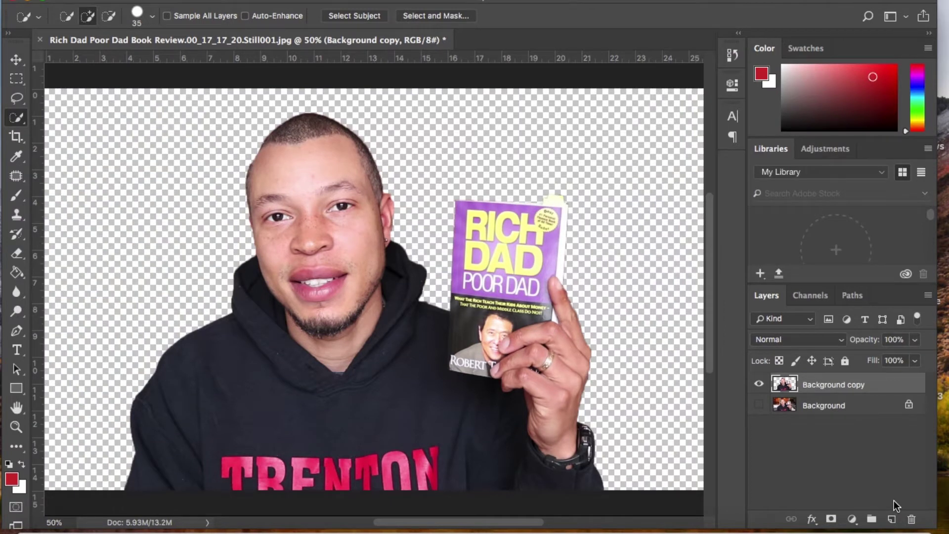
pyautogui.press('super+minus')
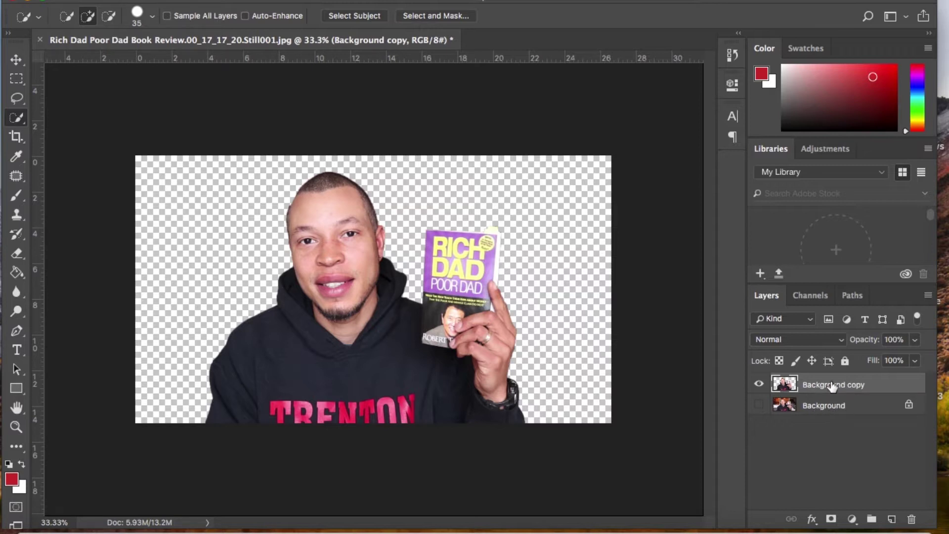
# - Compare the cutout layer with the original photo by toggling the visibility of both layers, ending with the original hidden
pyautogui.click(759, 404)
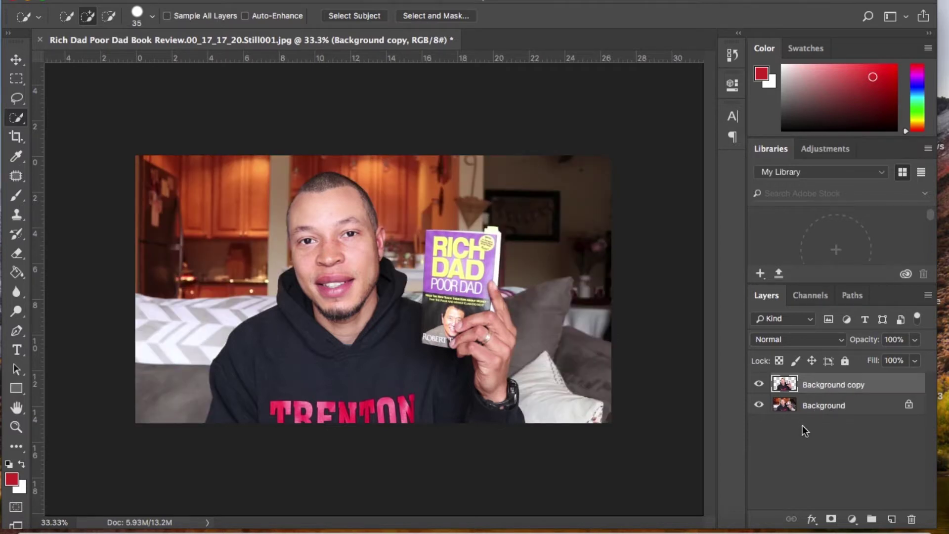
pyautogui.click(759, 384)
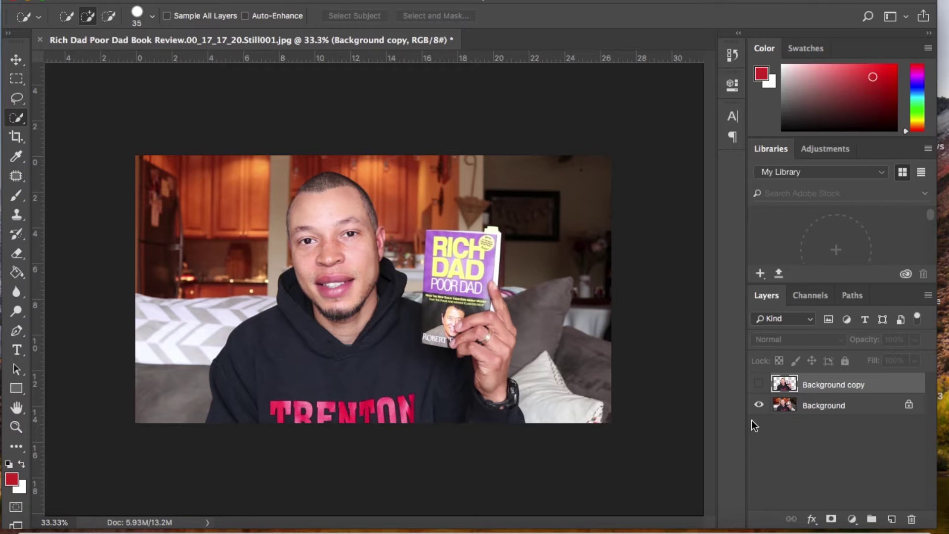
pyautogui.click(759, 385)
pyautogui.click(759, 405)
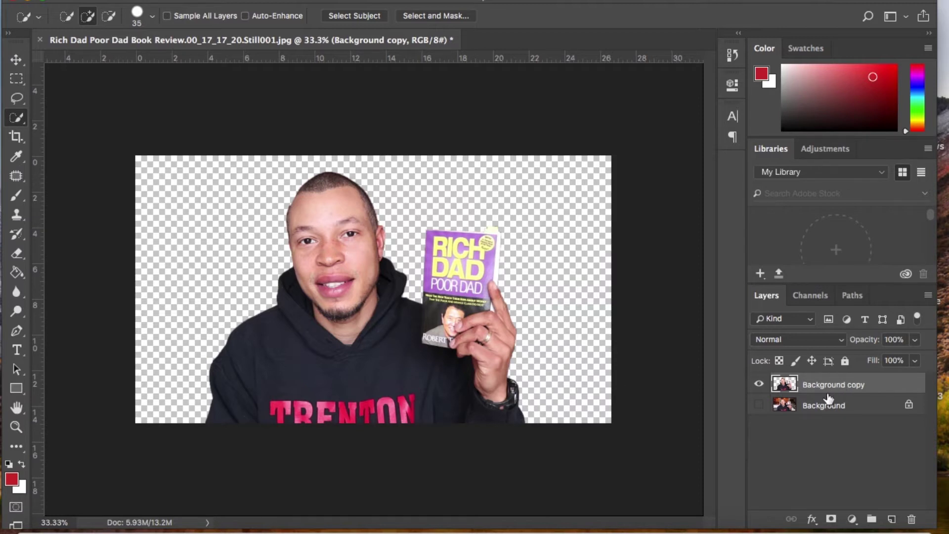
# - Show the original Background layer again and add the text "WRITE TEXT HERE" over the cabinets beside the man's head
pyautogui.click(759, 406)
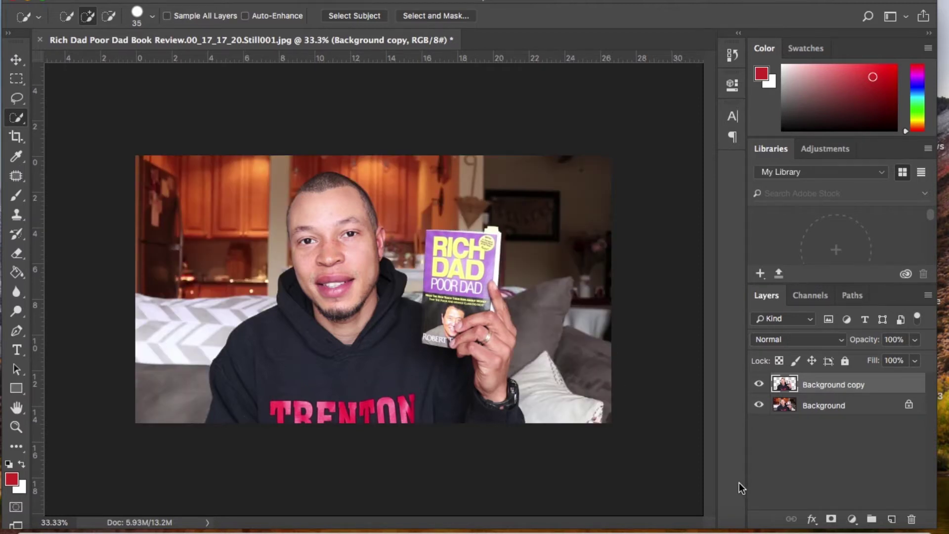
pyautogui.click(16, 350)
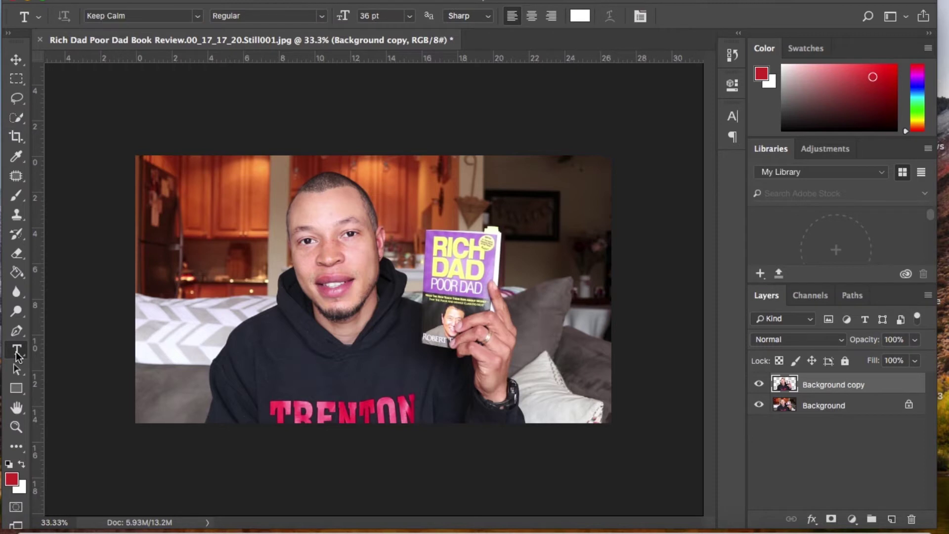
pyautogui.click(182, 209)
pyautogui.write('writ')
pyautogui.press('BackSpace')
pyautogui.press('BackSpace')
pyautogui.press('BackSpace')
pyautogui.press('BackSpace')
pyautogui.press('BackSpace')
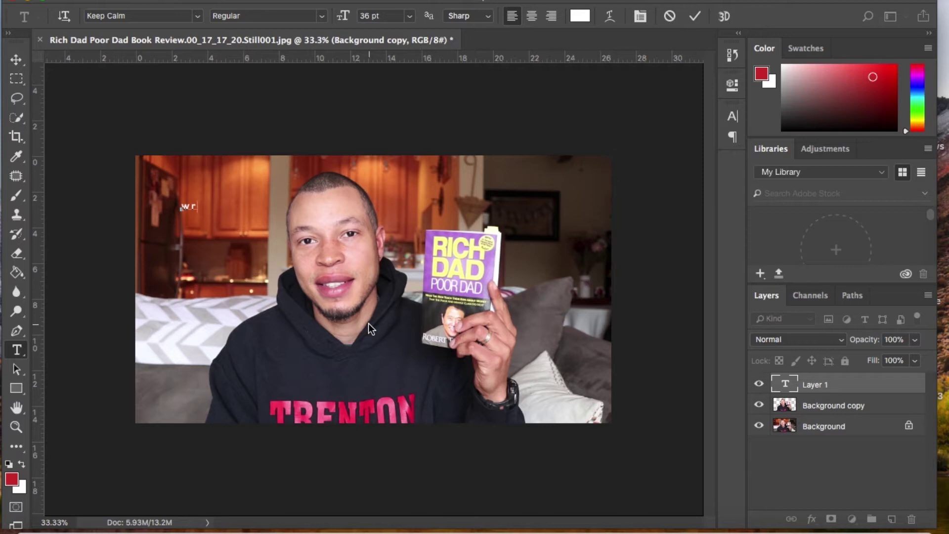
pyautogui.write('write text here')
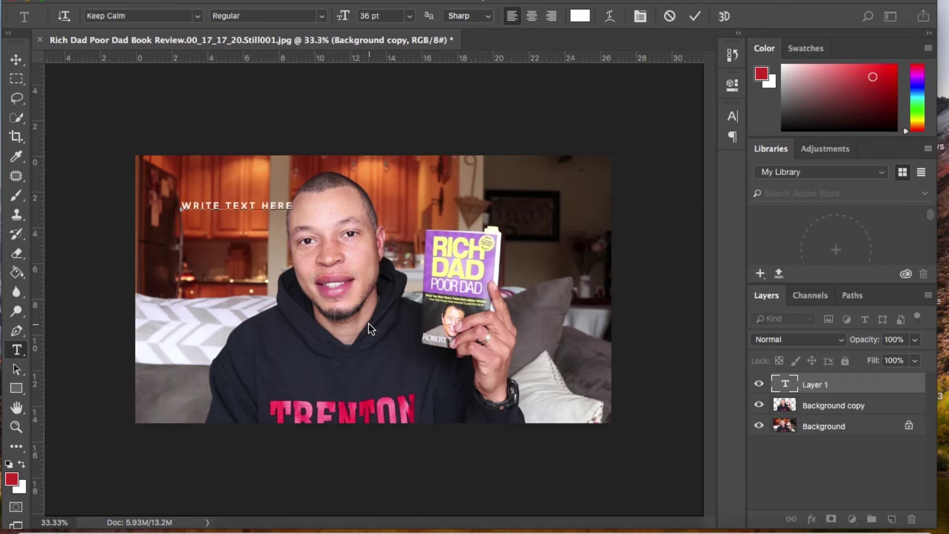
pyautogui.click(695, 18)
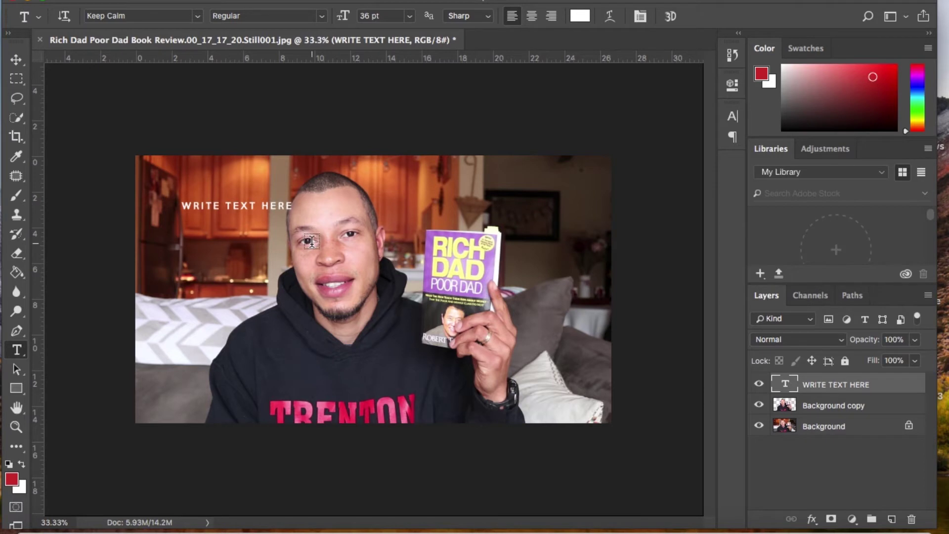
# - Scale the "WRITE TEXT HERE" text up proportionally to about 343% so it spans across the man's face and the book
pyautogui.hotkey('ctrl', 't')
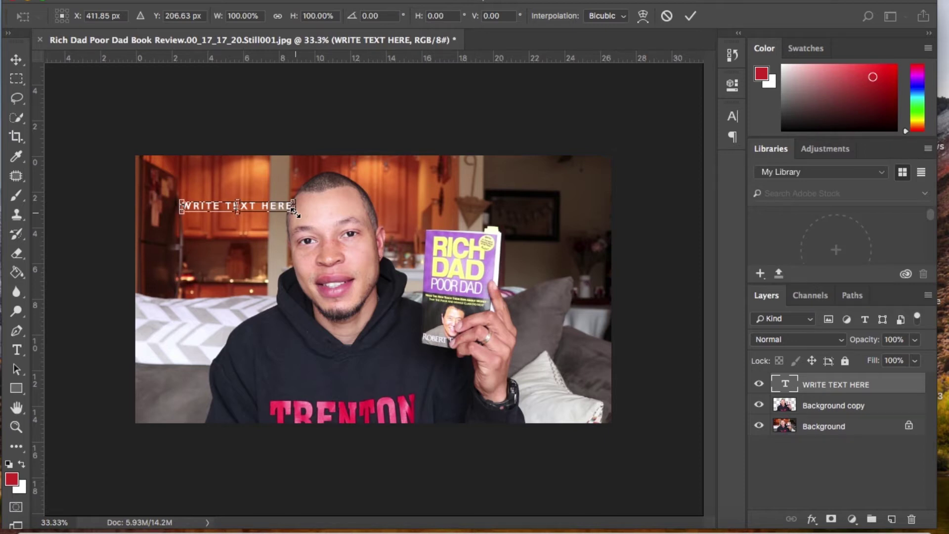
pyautogui.moveTo(295, 210); pyautogui.dragTo(552, 404)
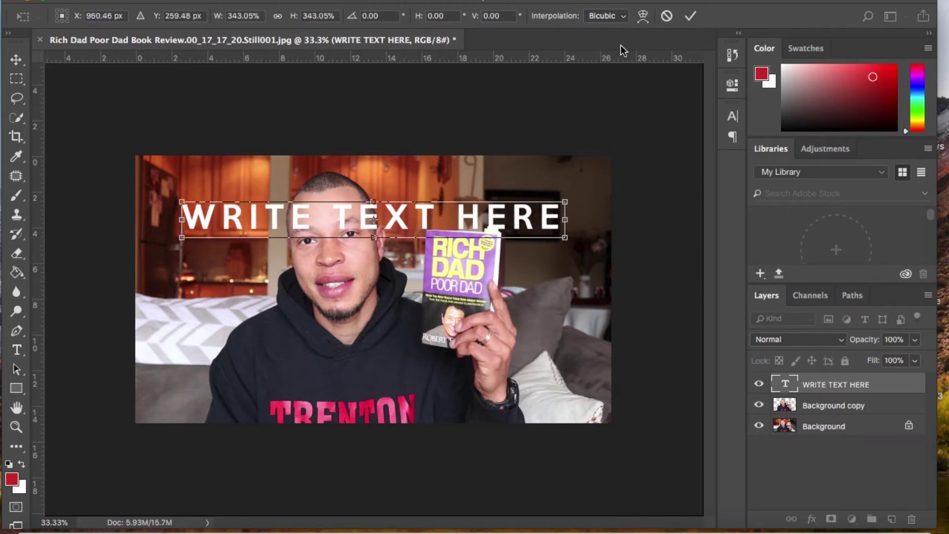
pyautogui.click(691, 19)
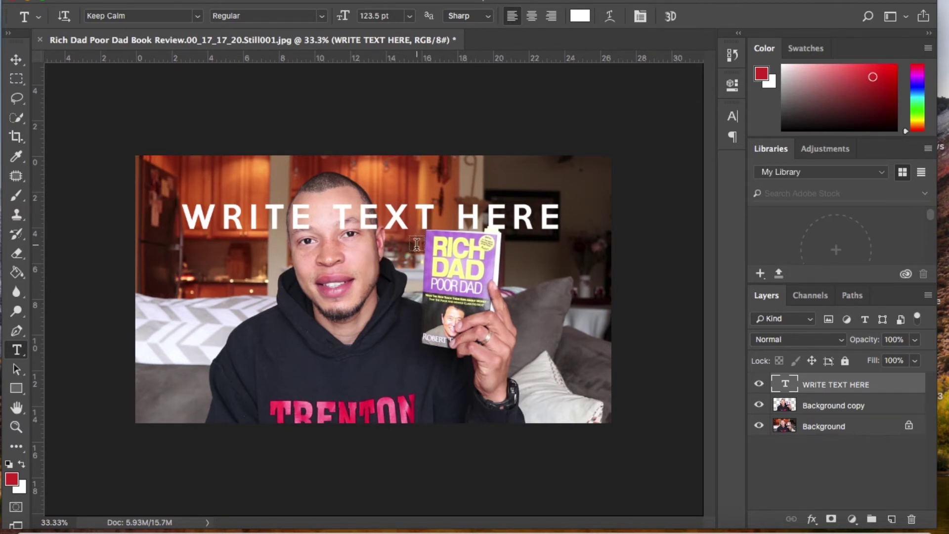
# - Place the text layer between the cutout and the original photo, and move the text up and slightly right behind the man's head
pyautogui.click(16, 59)
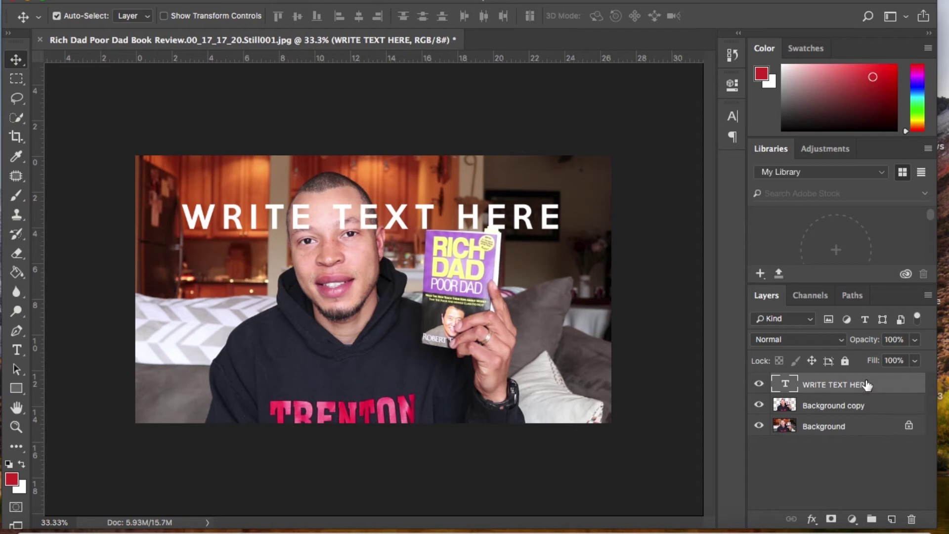
pyautogui.doubleClick(888, 384)
pyautogui.moveTo(888, 384); pyautogui.dragTo(887, 412)
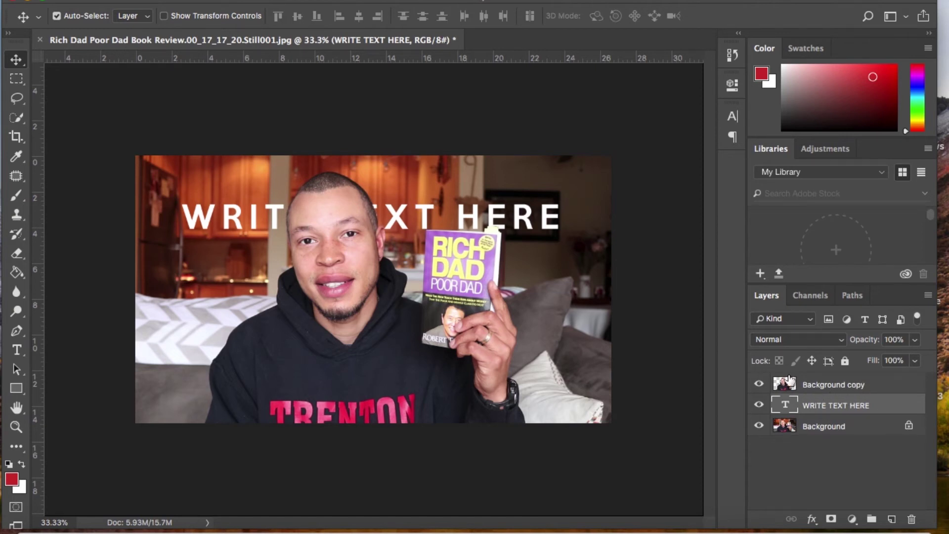
pyautogui.moveTo(507, 228); pyautogui.dragTo(541, 221)
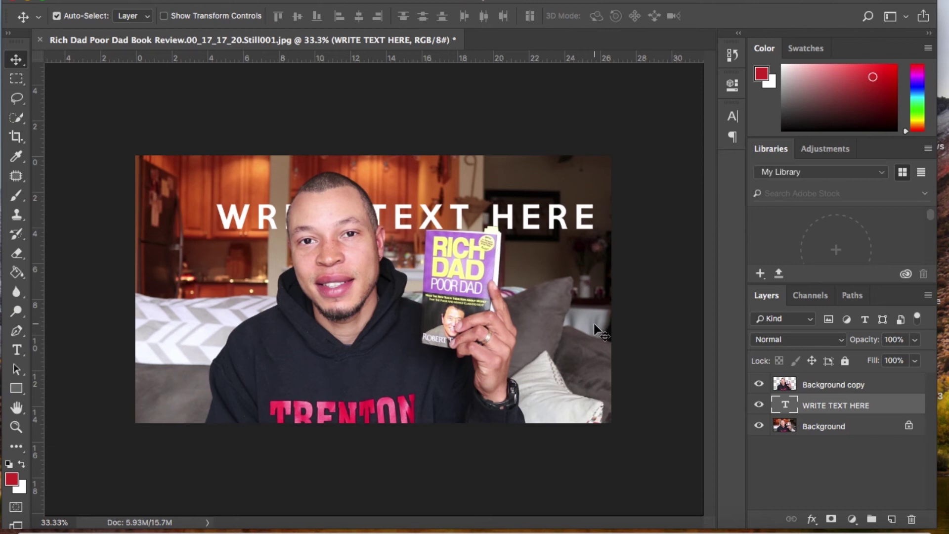
pyautogui.moveTo(541, 218); pyautogui.dragTo(533, 195)
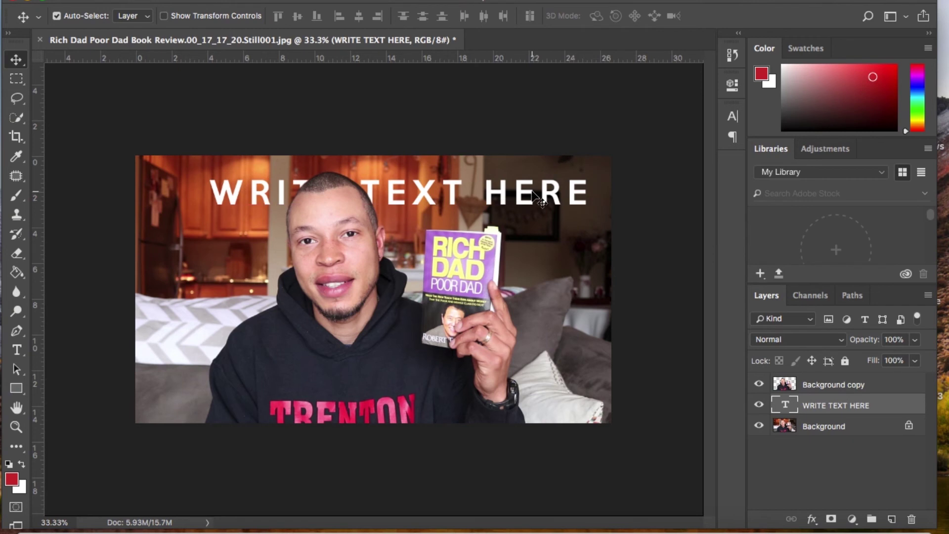